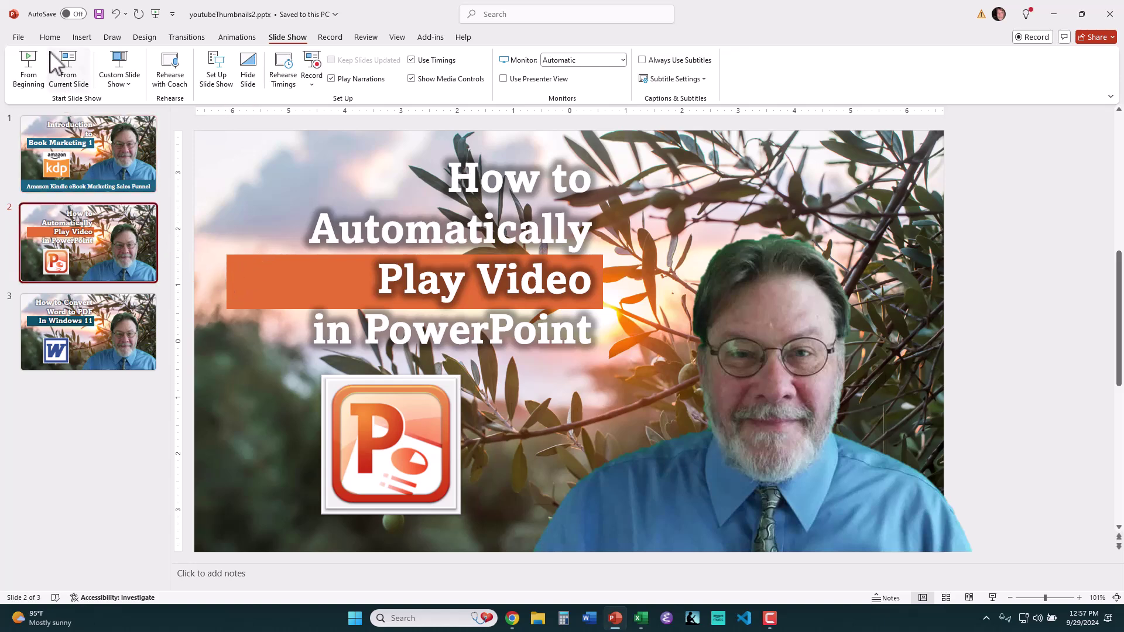
Create a blank presentation and delete the title and subtitle placeholders from slide 1
click(19, 37)
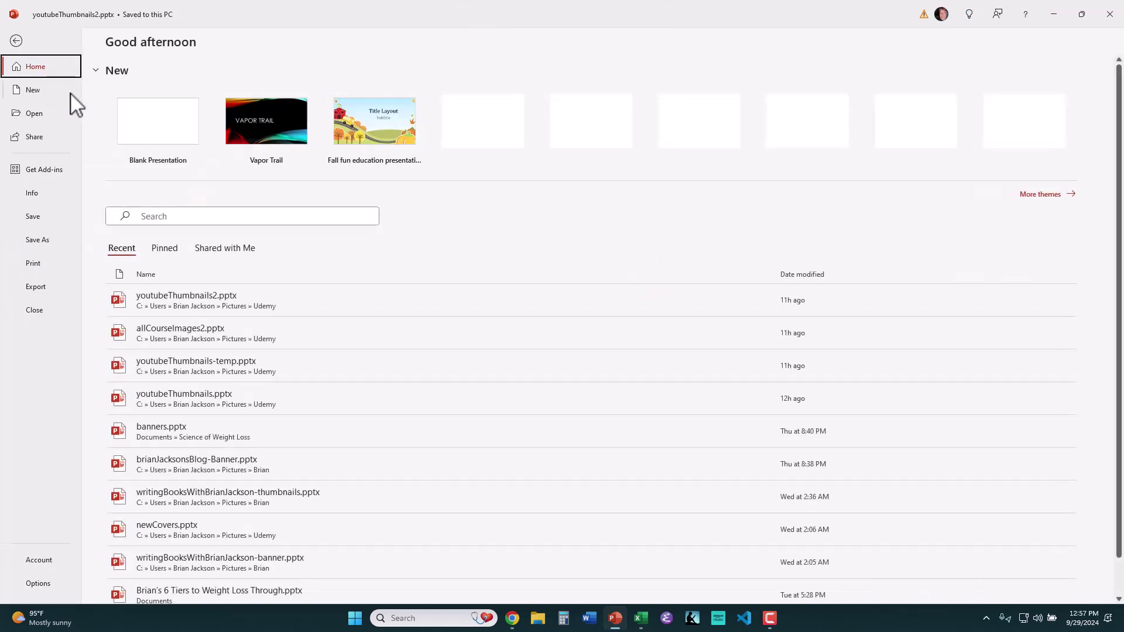
click(162, 124)
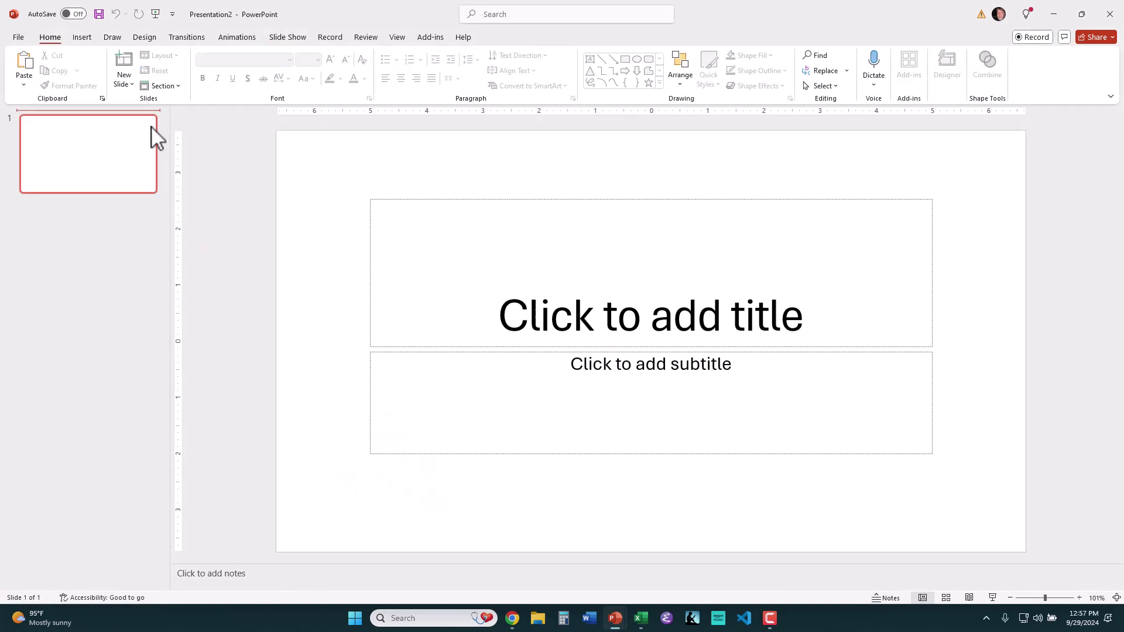
drag(359, 185, 948, 505)
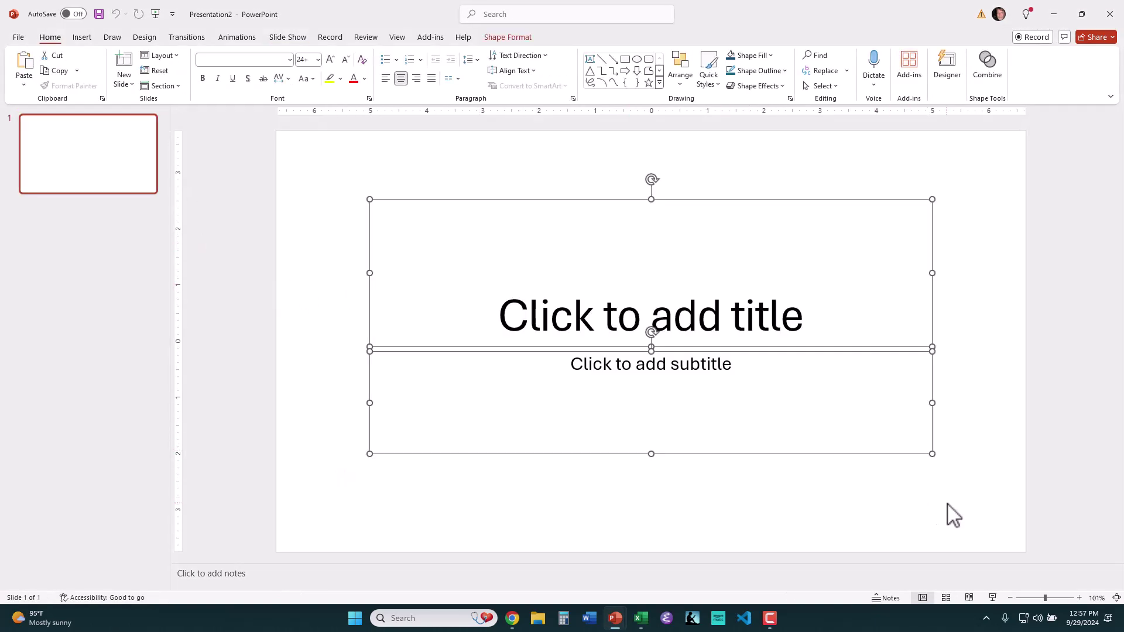
key(Delete)
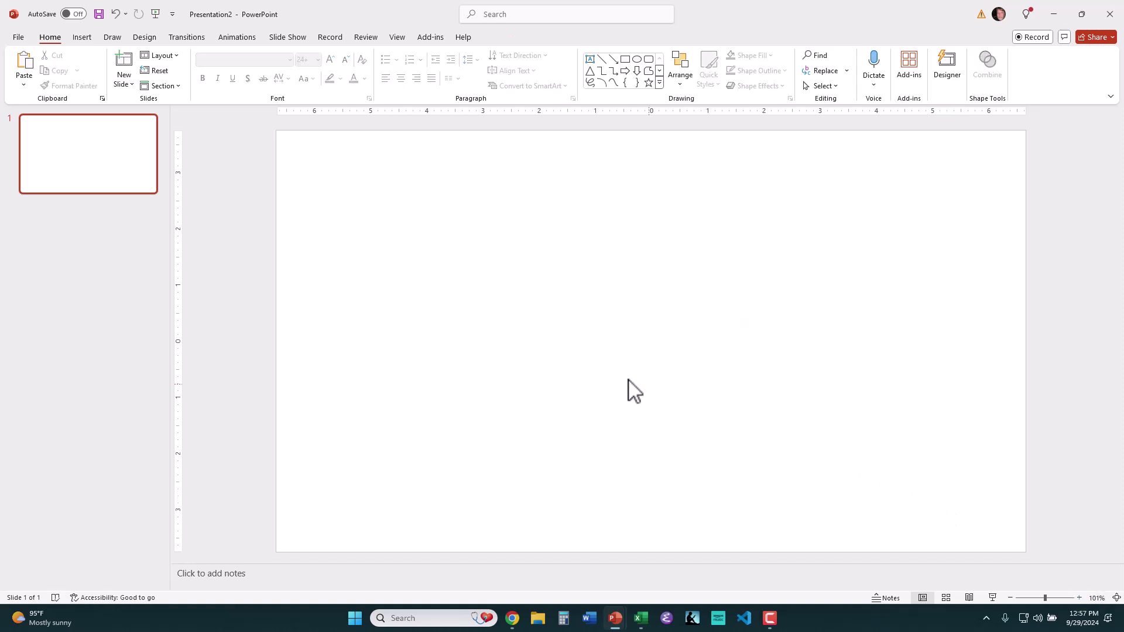
Duplicate the empty first slide to make a second blank slide
right_click(107, 157)
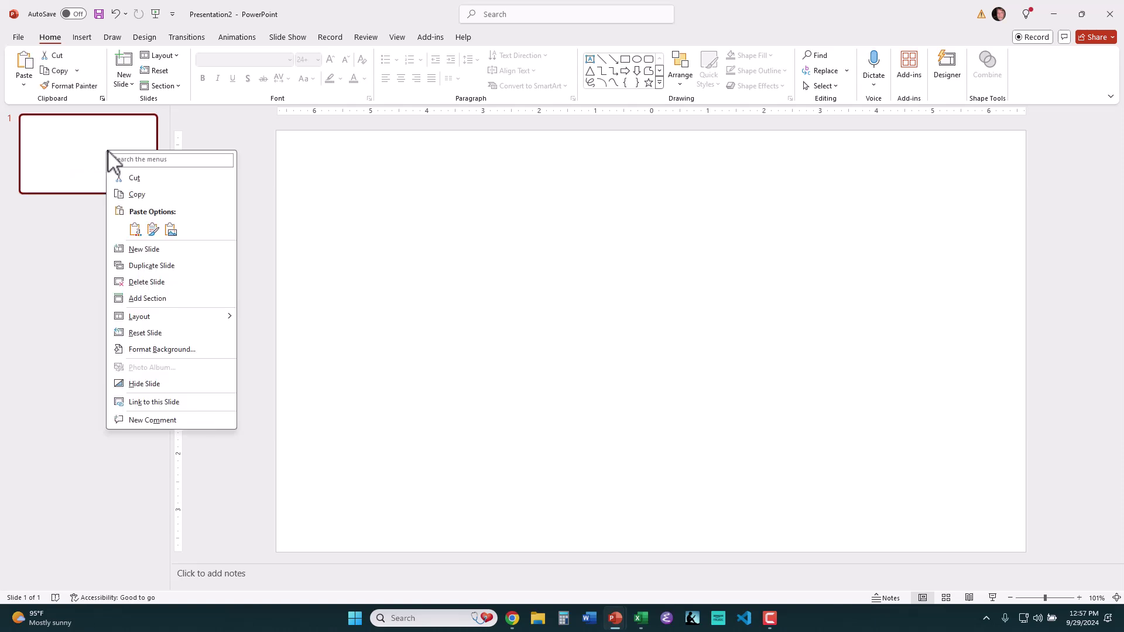
click(154, 266)
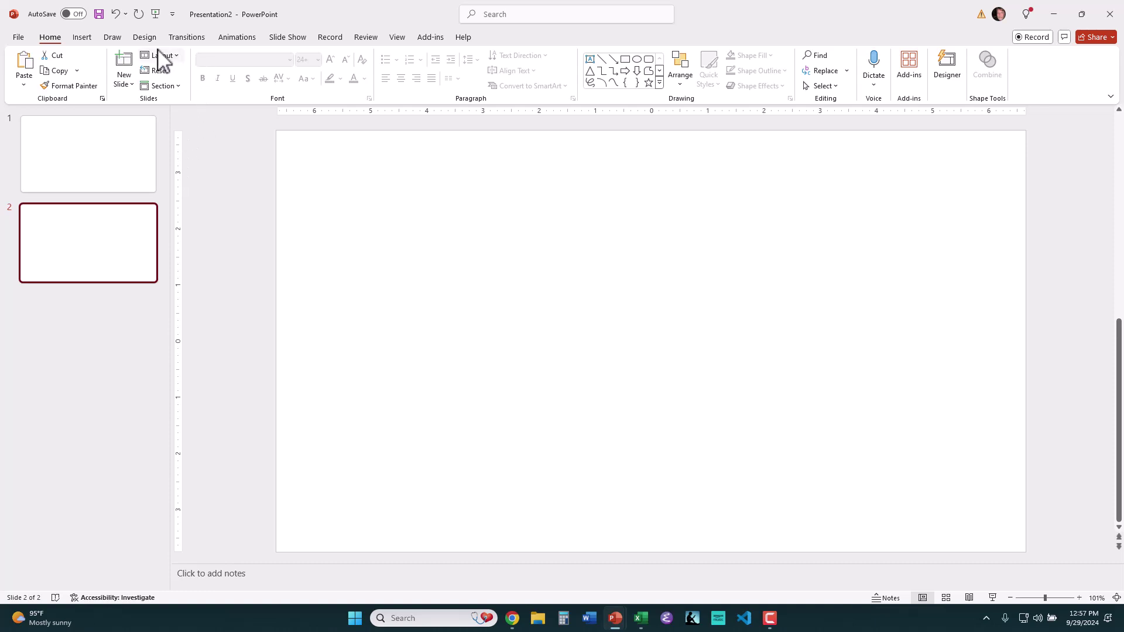
click(83, 38)
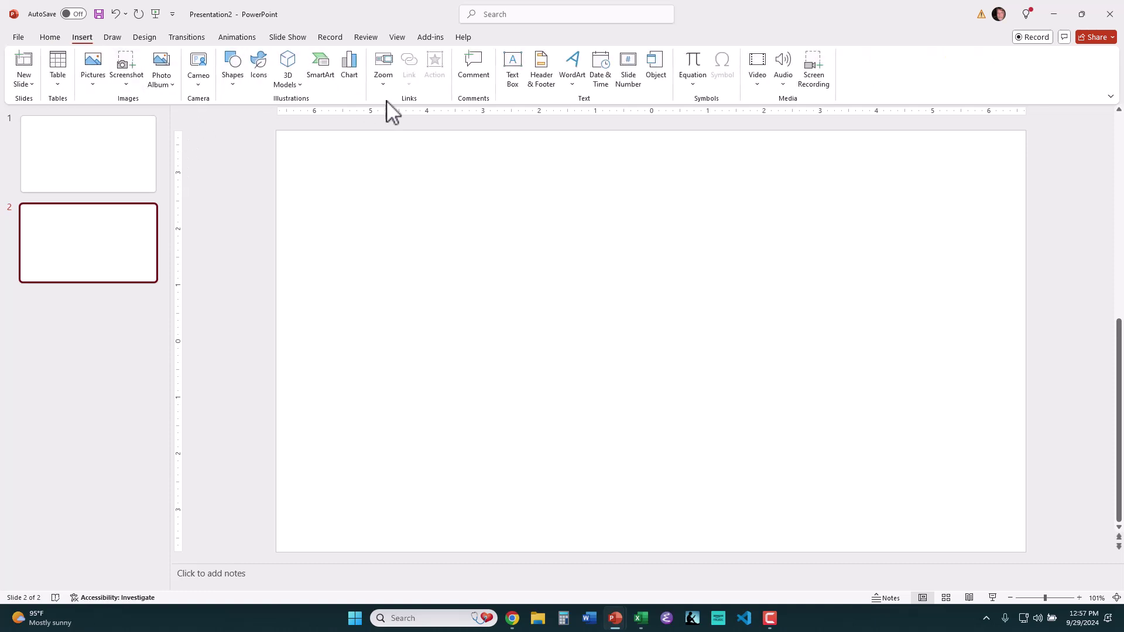
Insert the Stock Videos clip of laughing graduates in caps and gowns onto slide 2
click(756, 83)
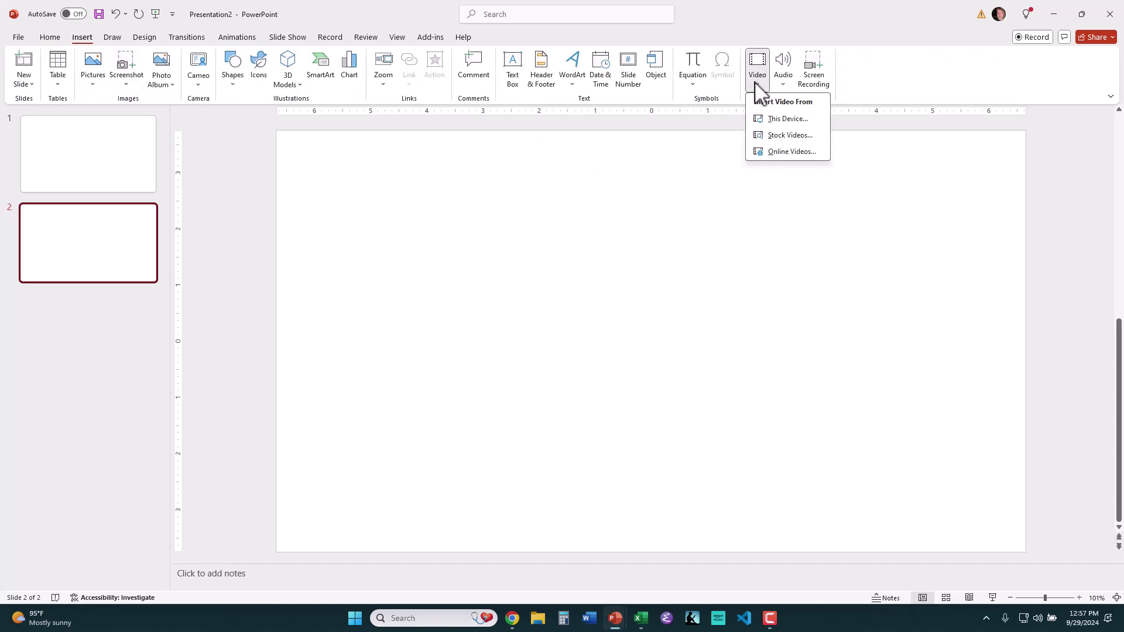
click(777, 141)
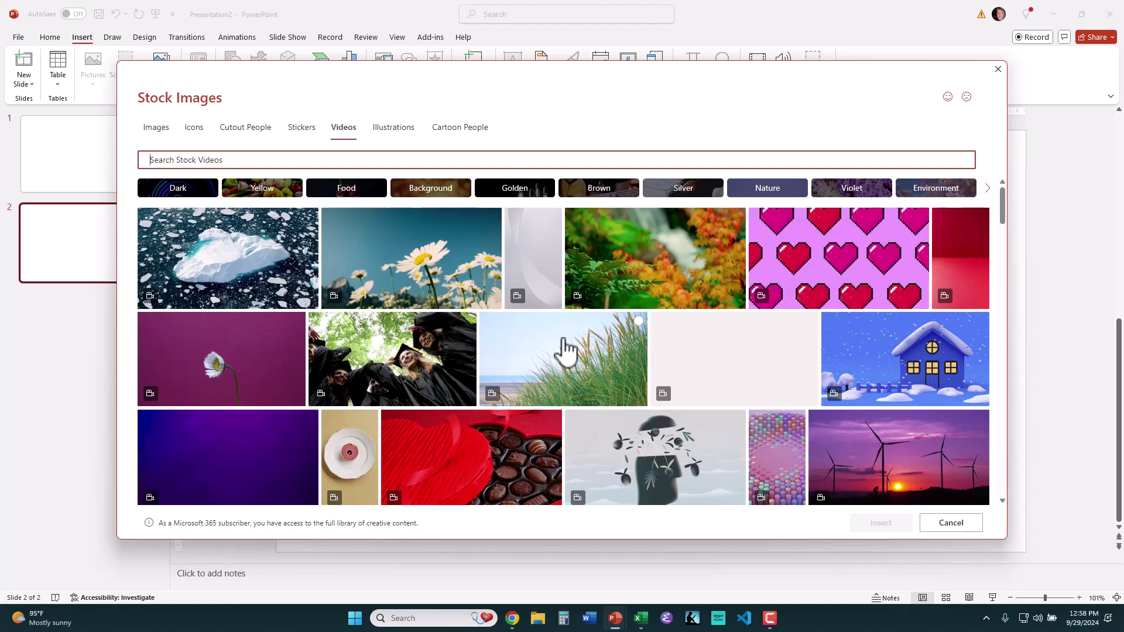
click(323, 397)
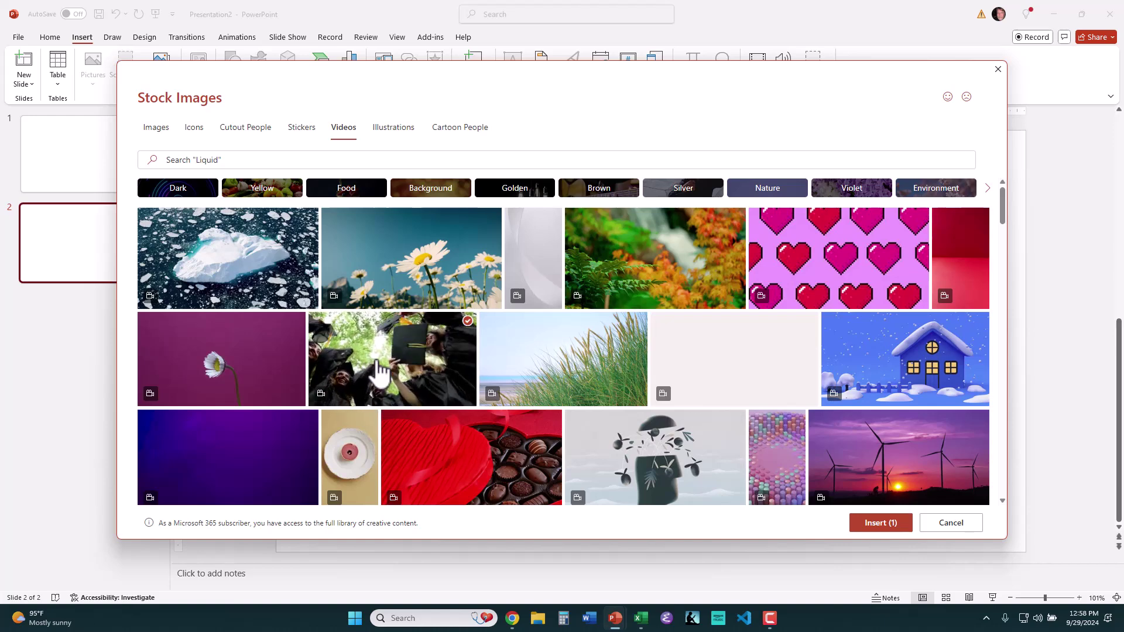
key(Return)
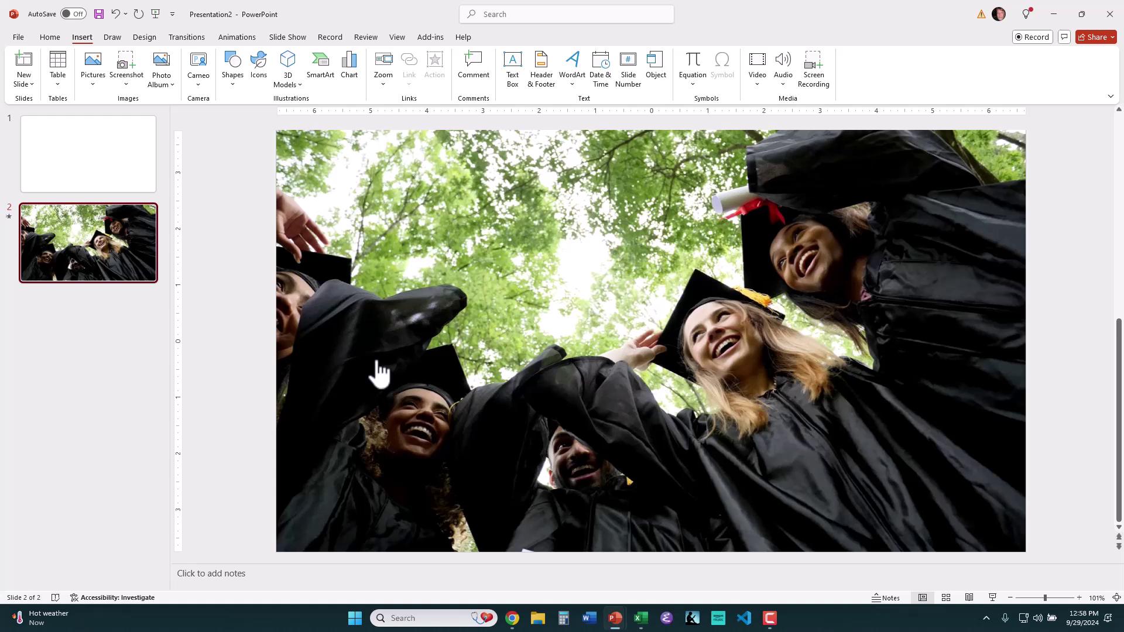
mouse_move(364, 287)
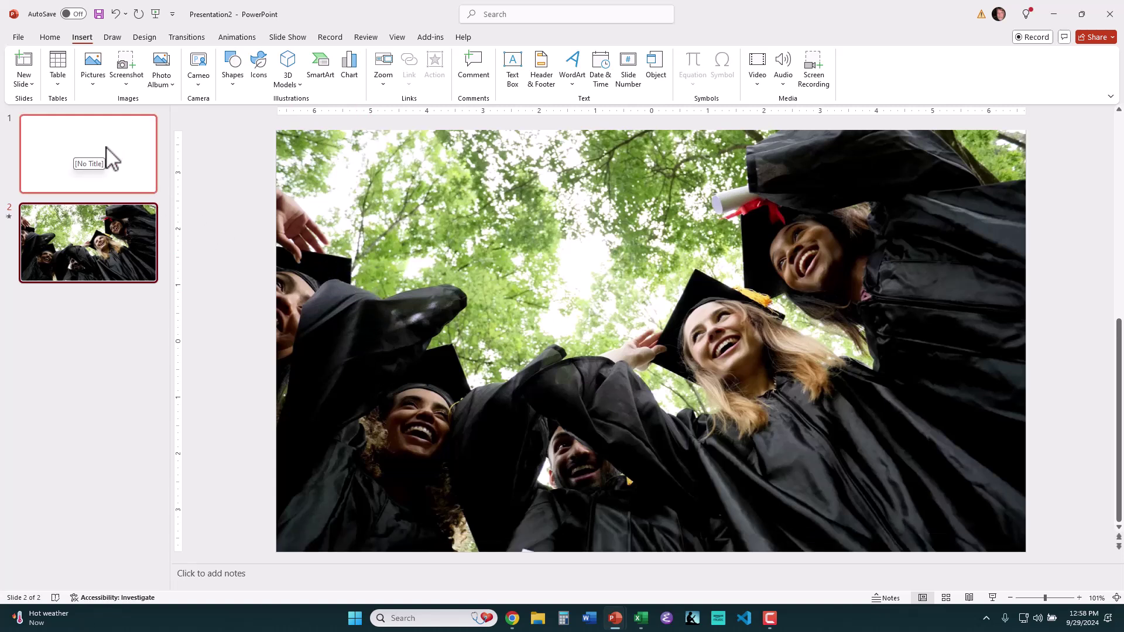
click(276, 38)
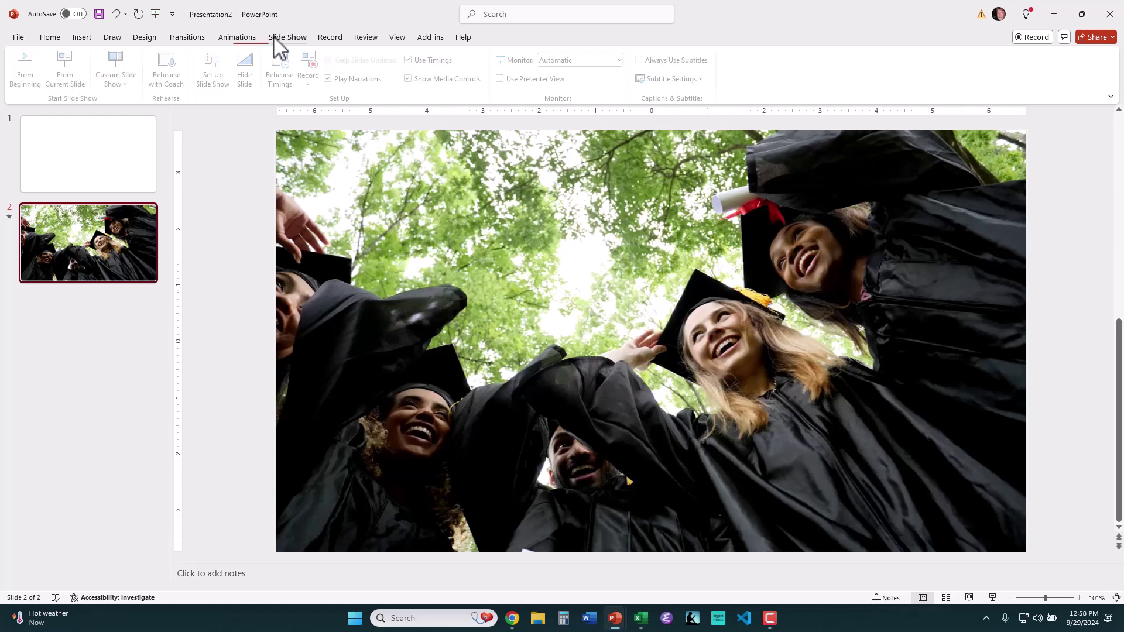
click(28, 75)
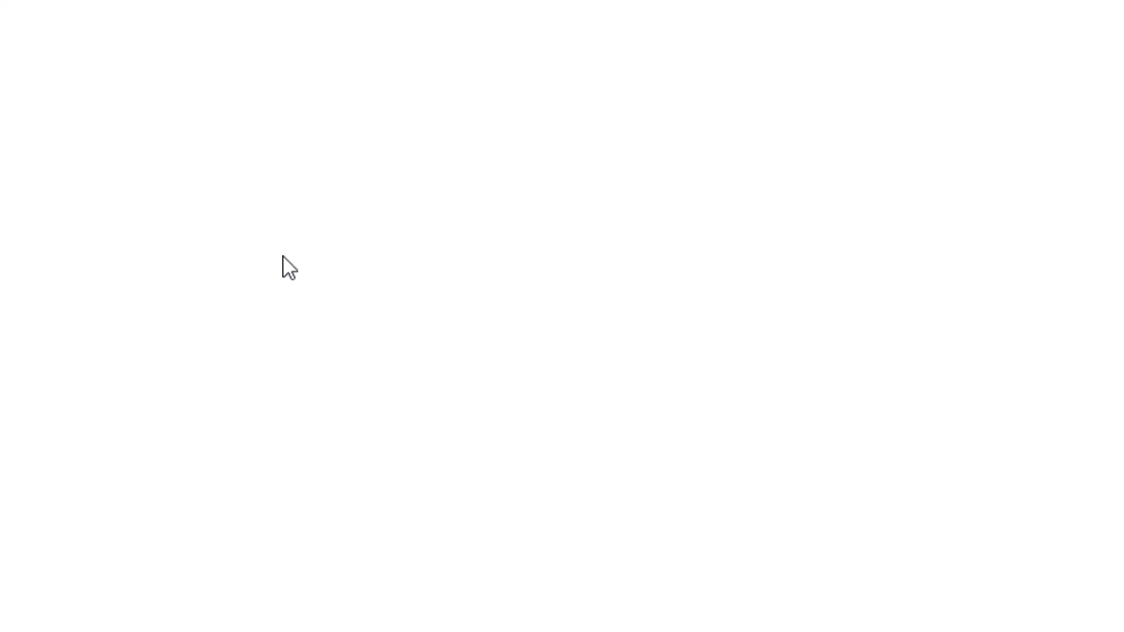
key(Escape)
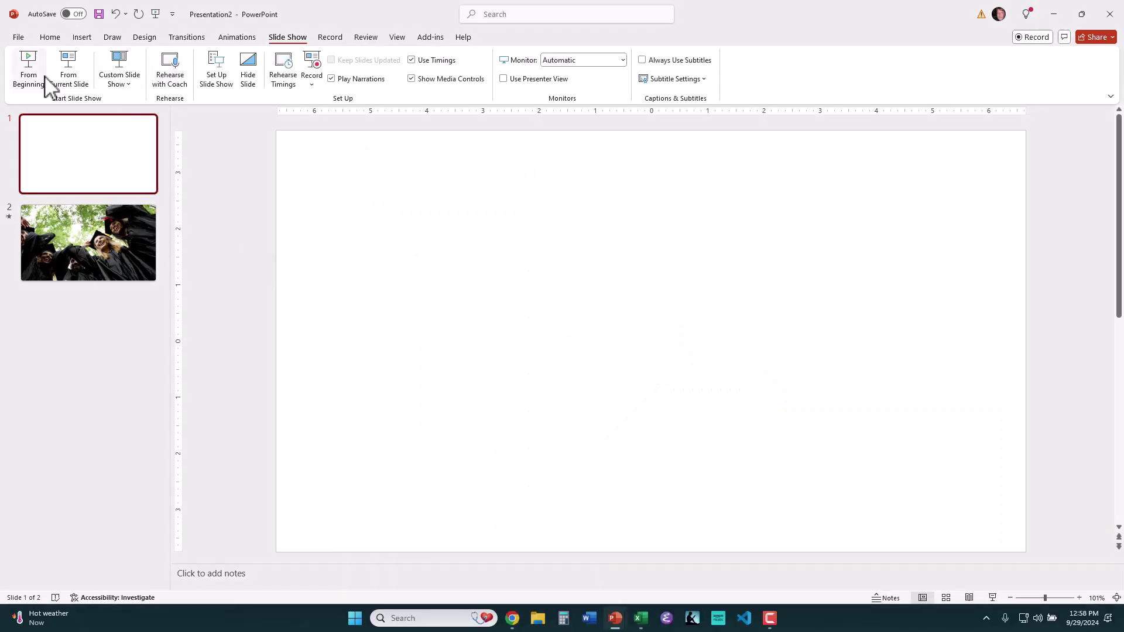
click(28, 69)
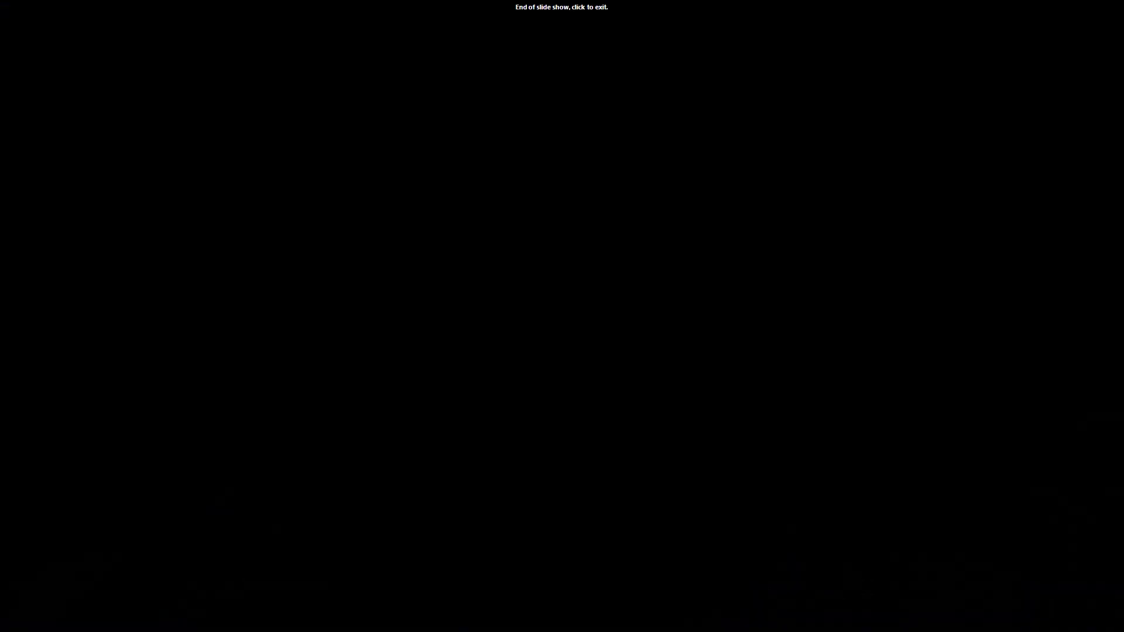
key(Escape)
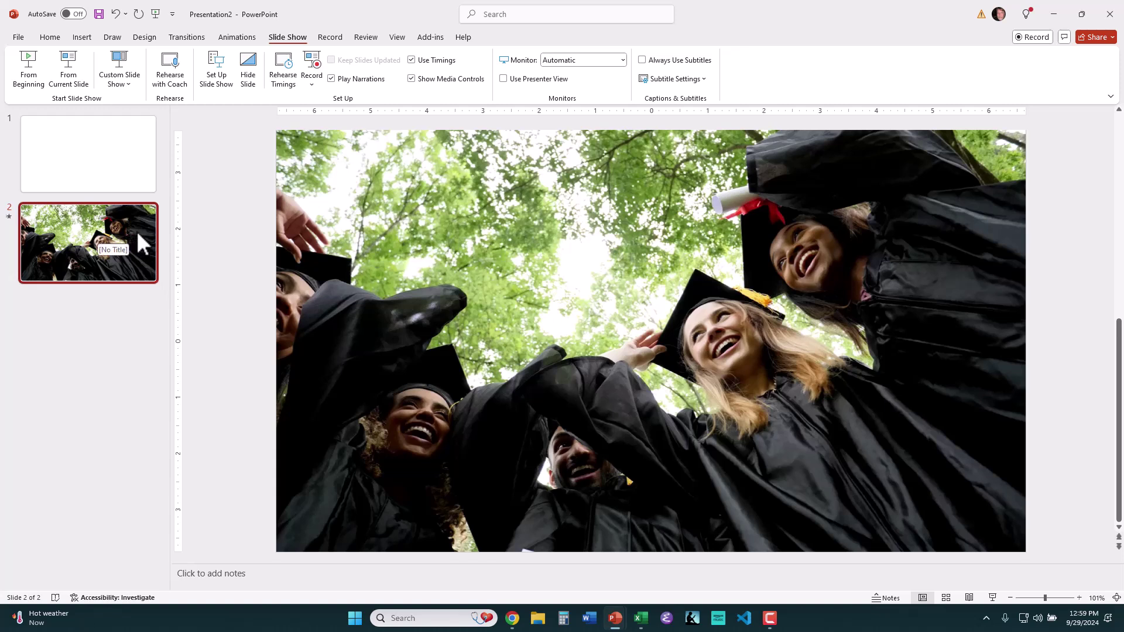
Set the graduation video's Playback Start option to In Click Sequence
click(316, 274)
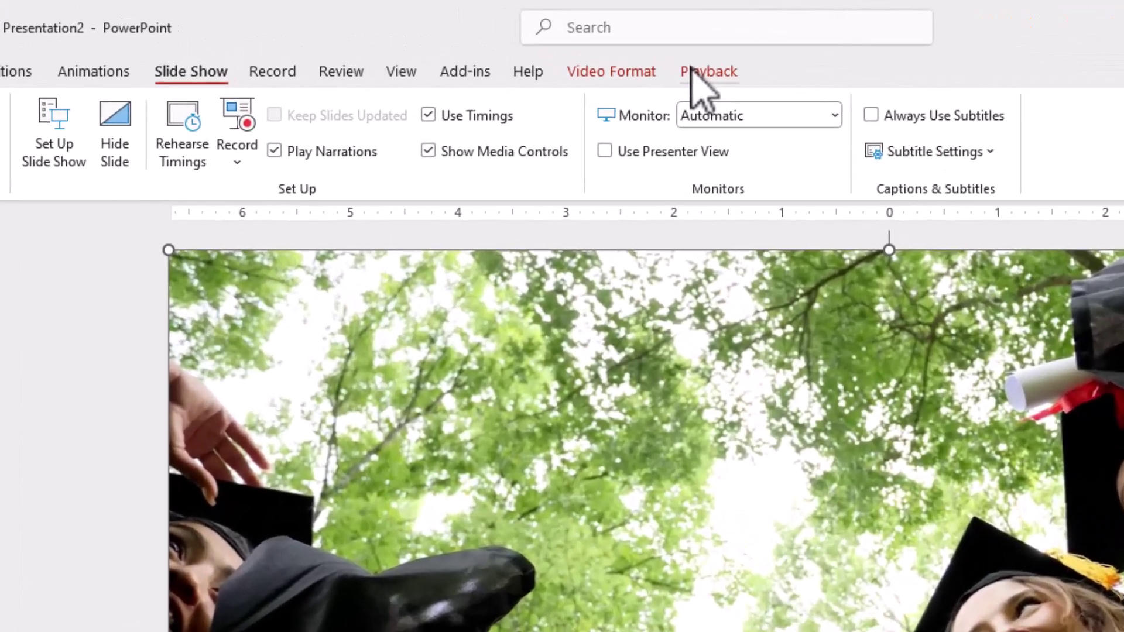
click(552, 36)
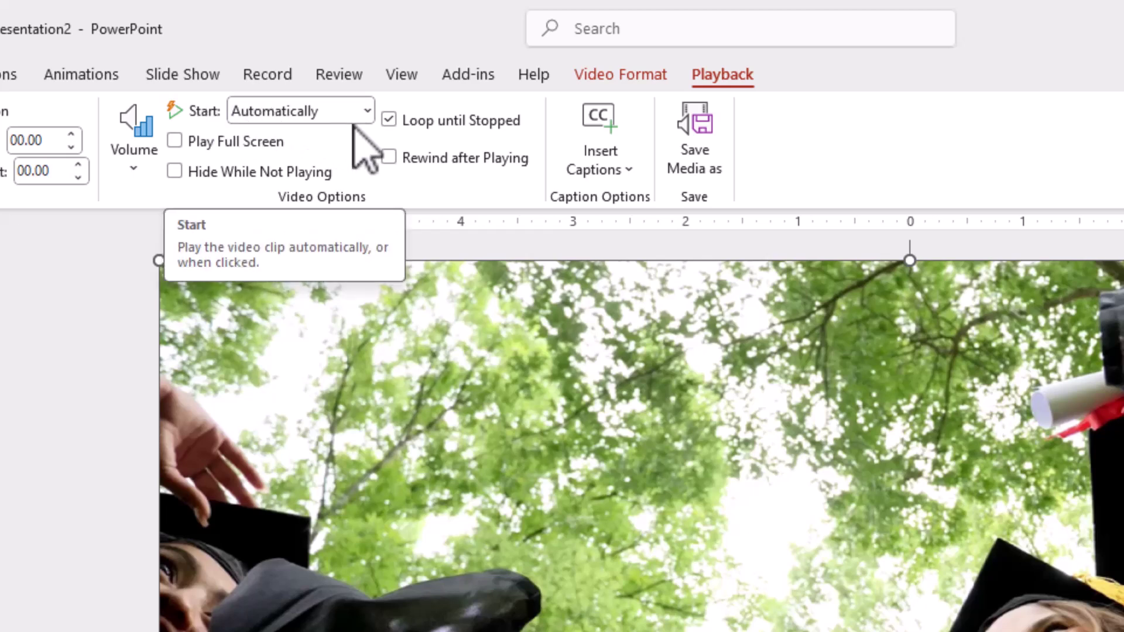
click(368, 110)
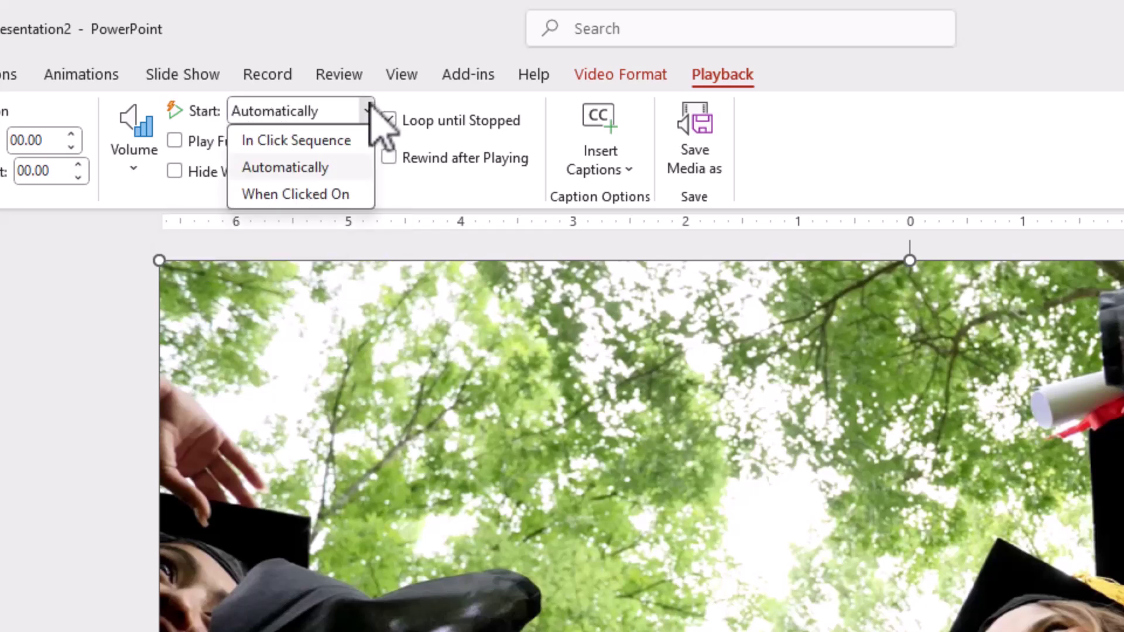
click(342, 141)
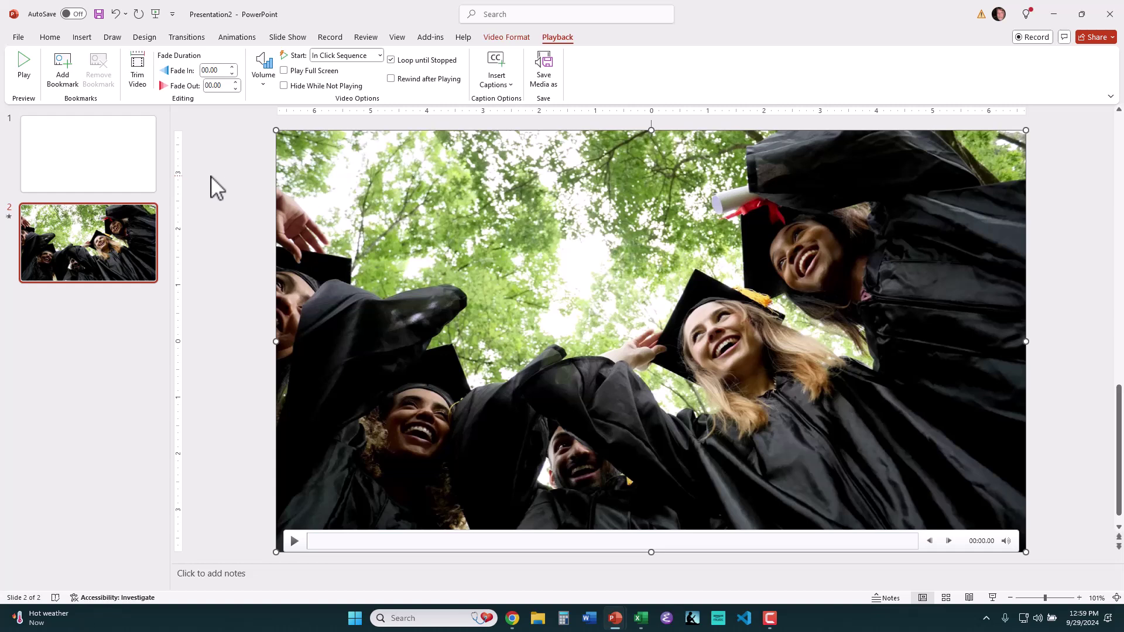
click(281, 38)
Run the slide show from the beginning, leave it, and review the video's Playback settings
click(38, 73)
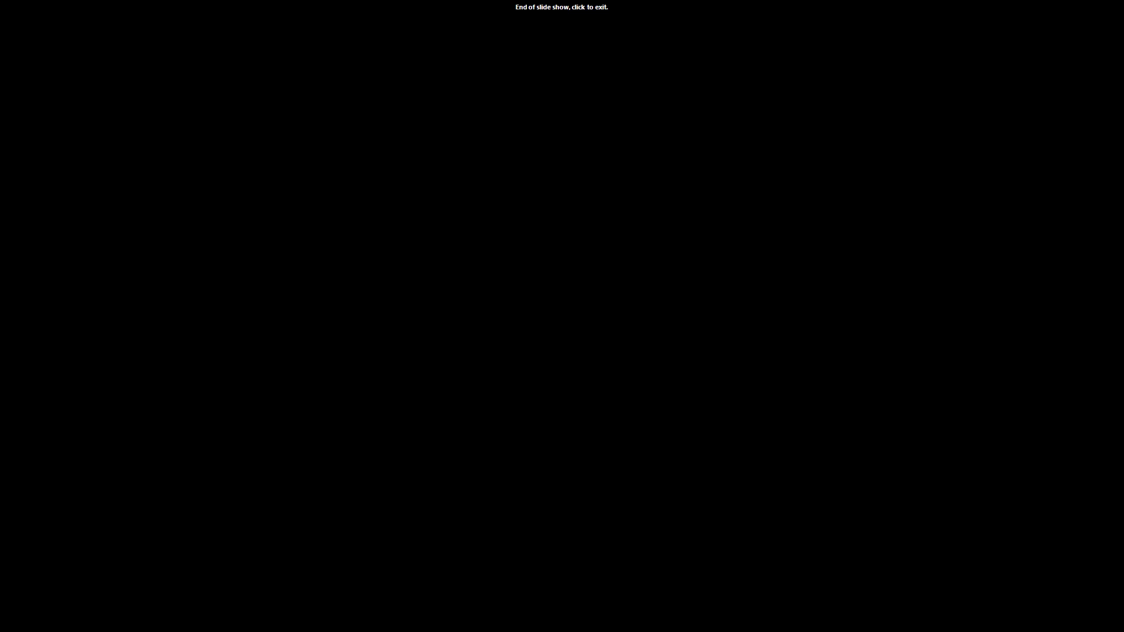
click(381, 155)
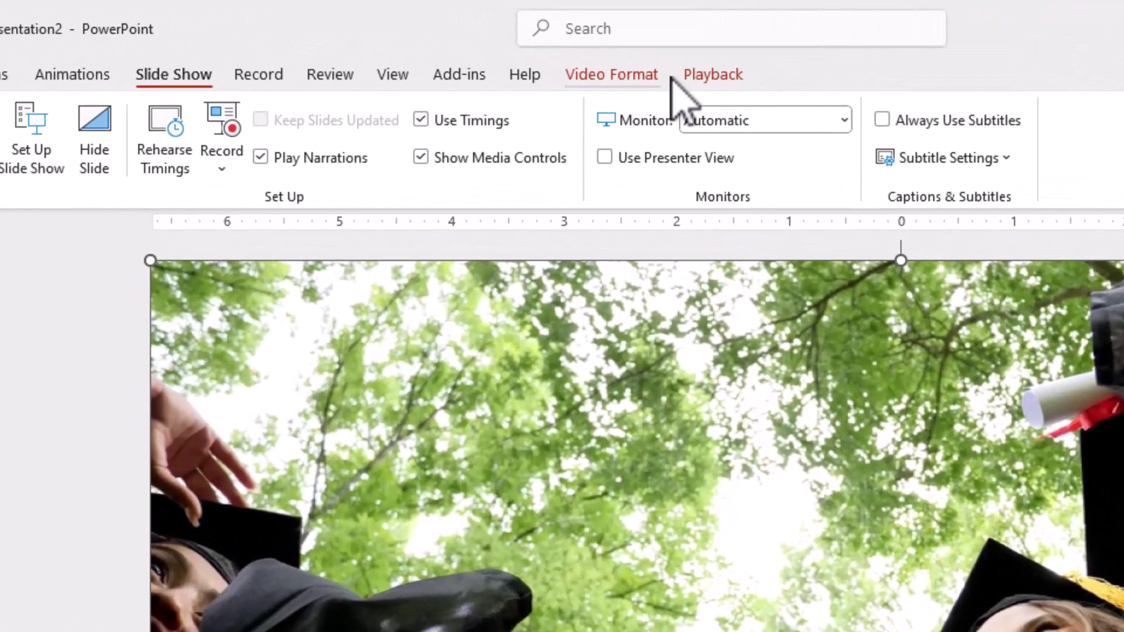
click(694, 80)
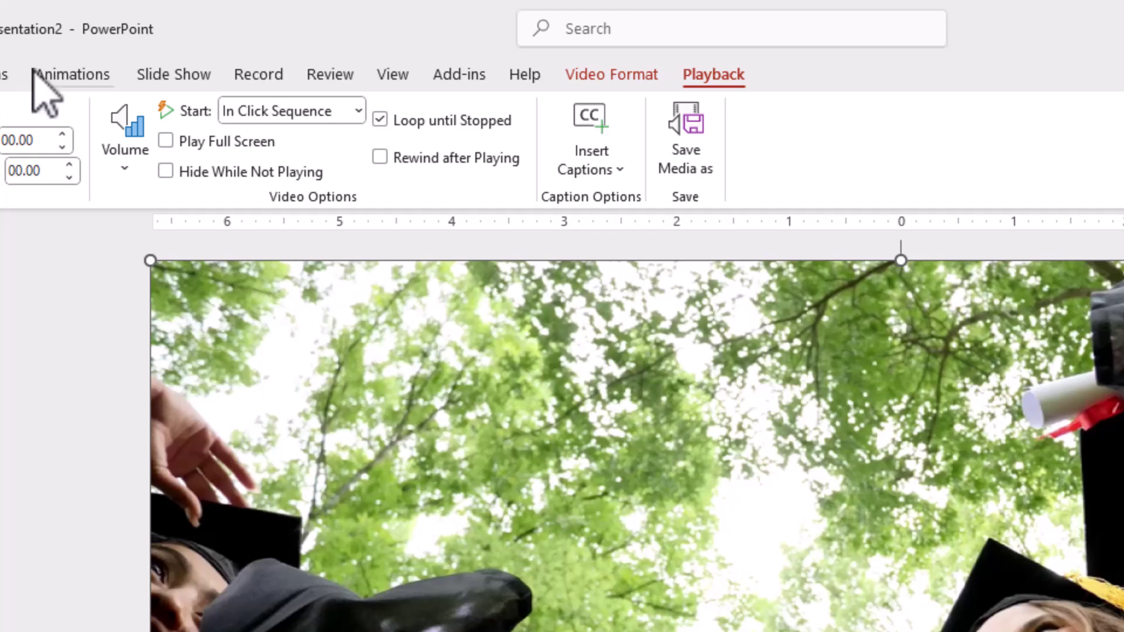
Rerun the slide show from the first slide, watch the graduation video, then exit with Esc
click(160, 76)
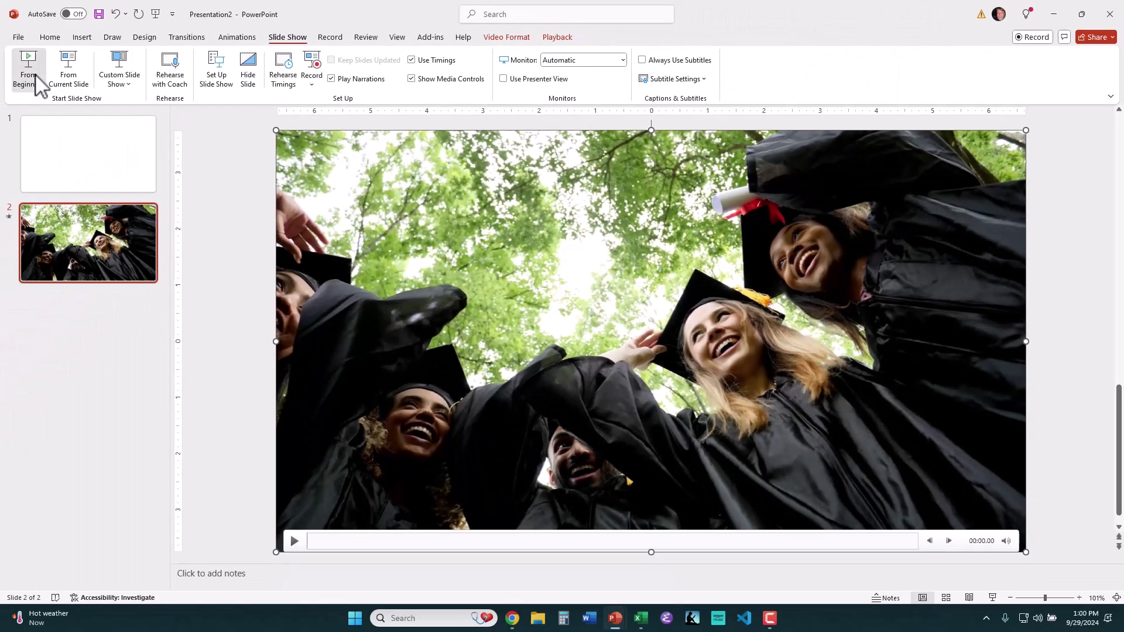
click(28, 79)
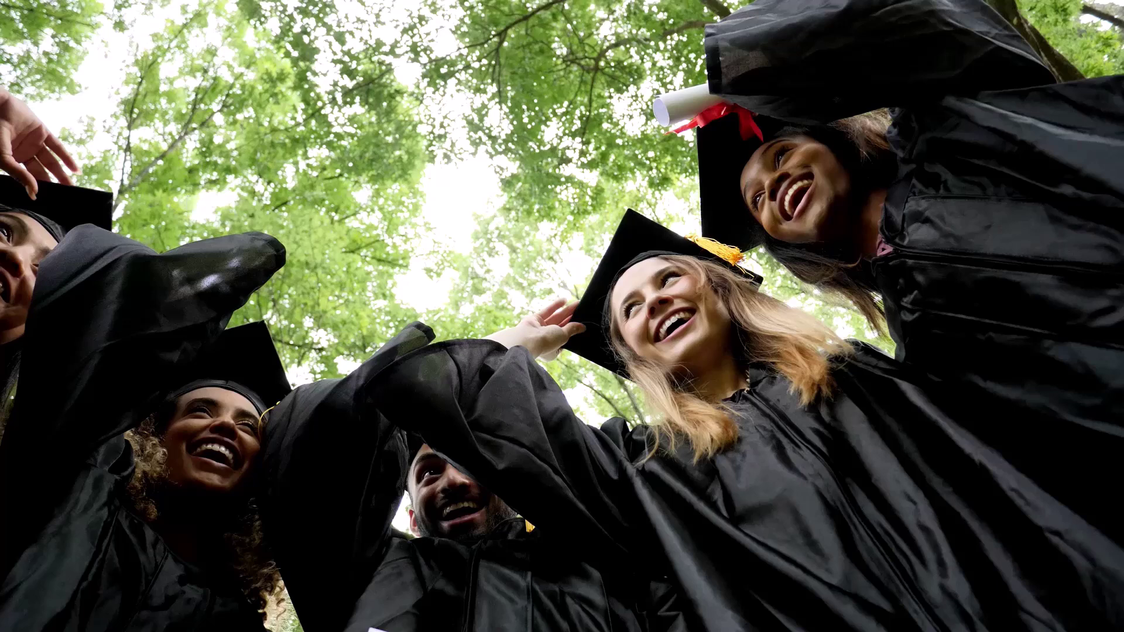
key(Escape)
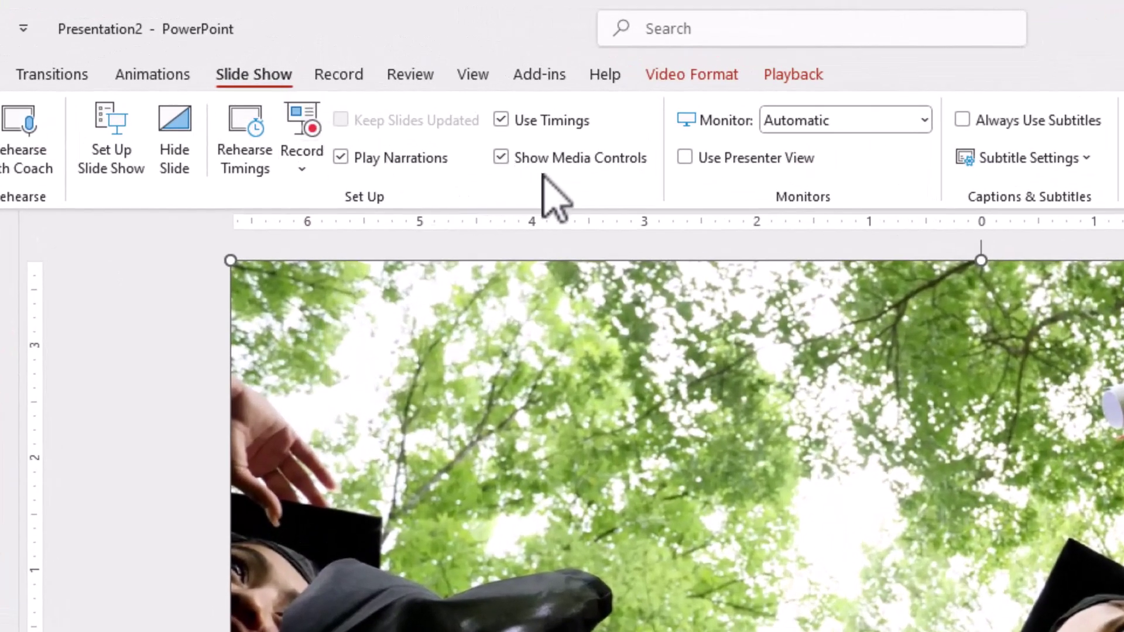
Turn off Show Media Controls, then run the show from slide 1 to the video and exit
click(501, 157)
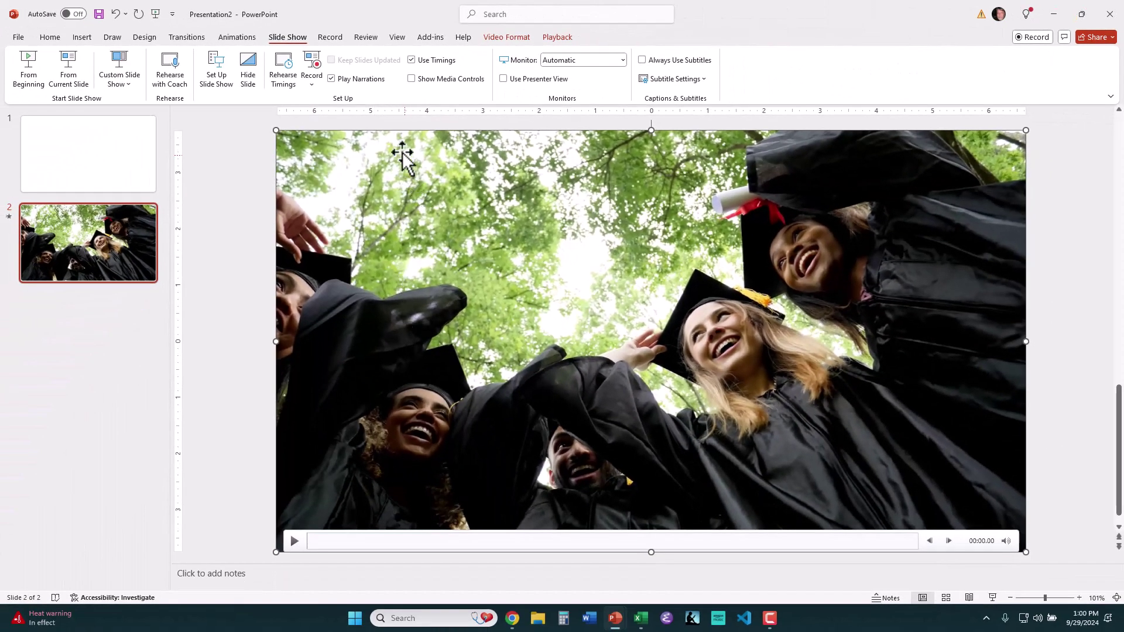
click(92, 151)
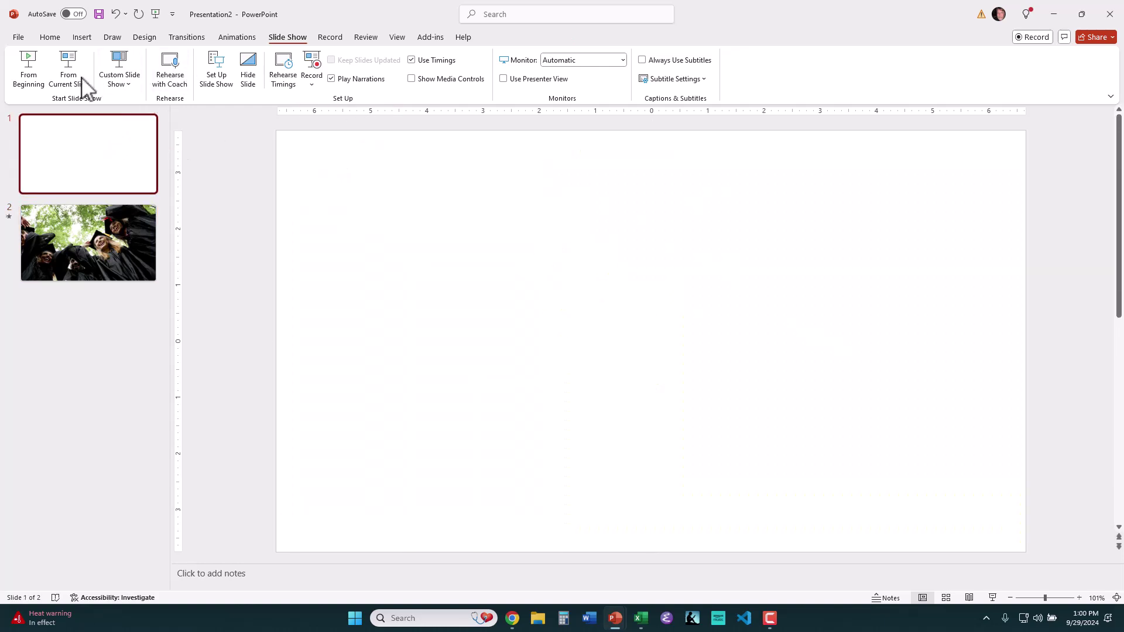
click(30, 81)
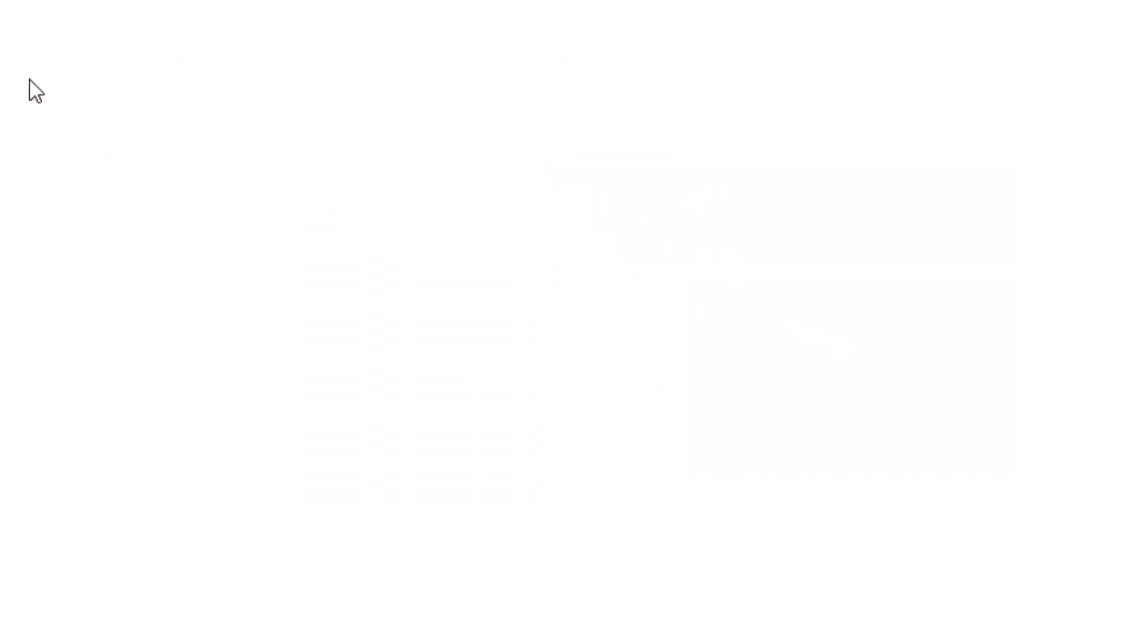
click(258, 204)
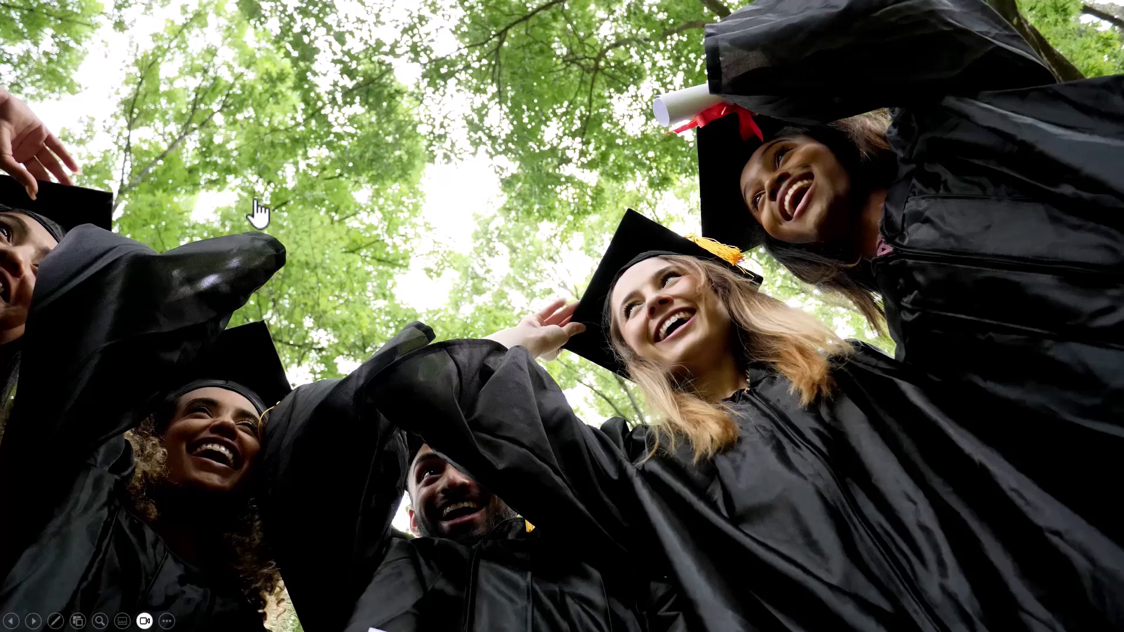
key(Escape)
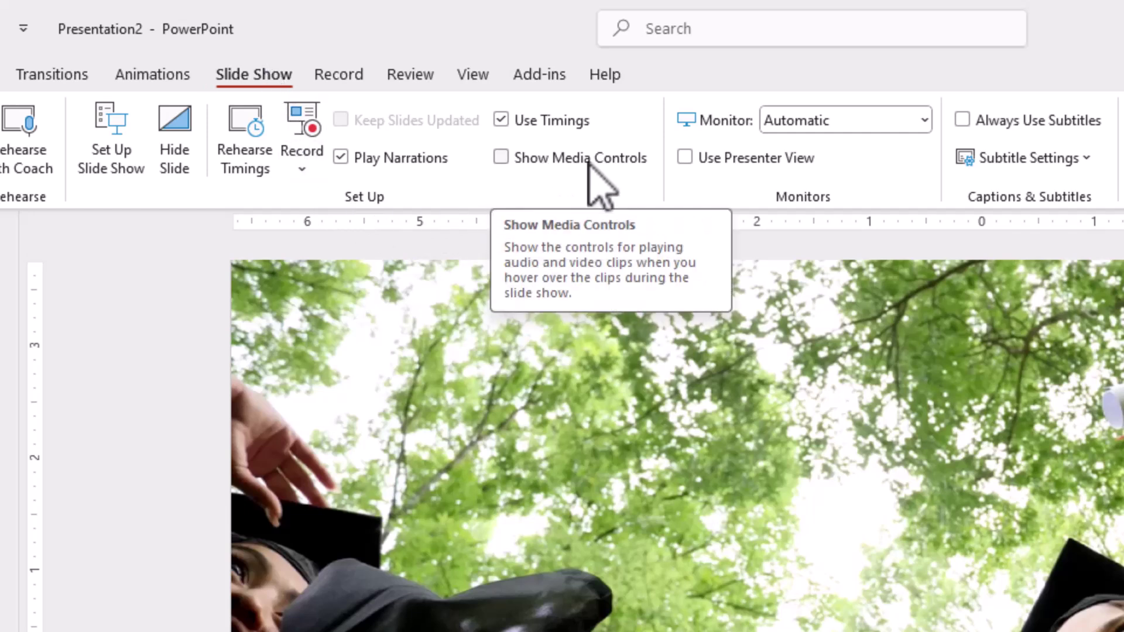
Set the graduation video's Playback Start option to When Clicked On
click(409, 426)
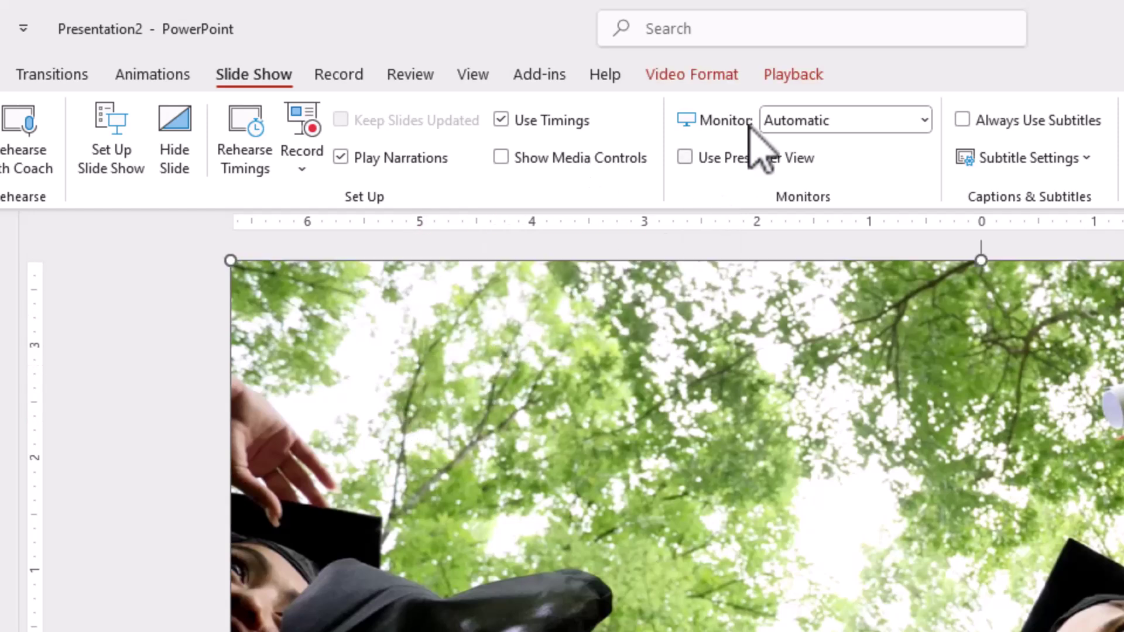
click(792, 77)
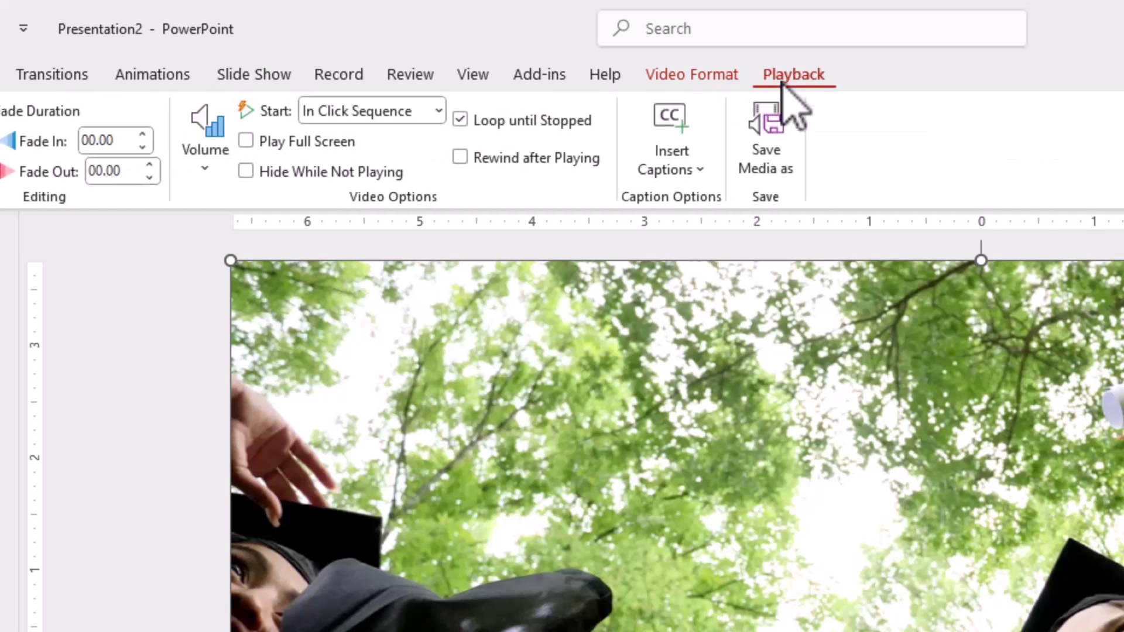
click(440, 109)
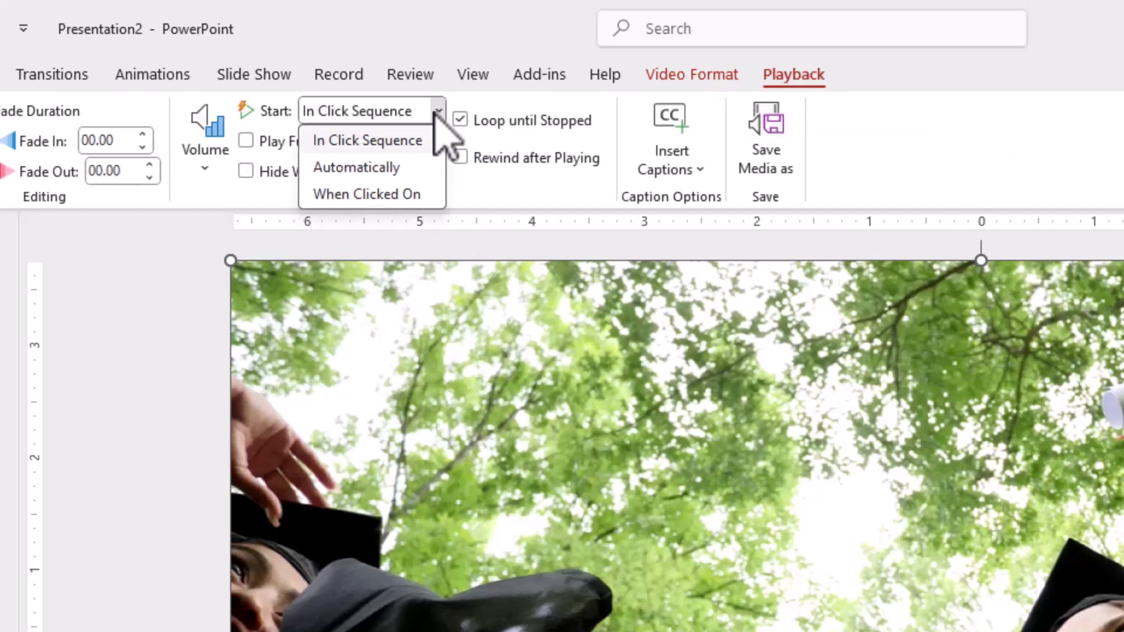
click(377, 194)
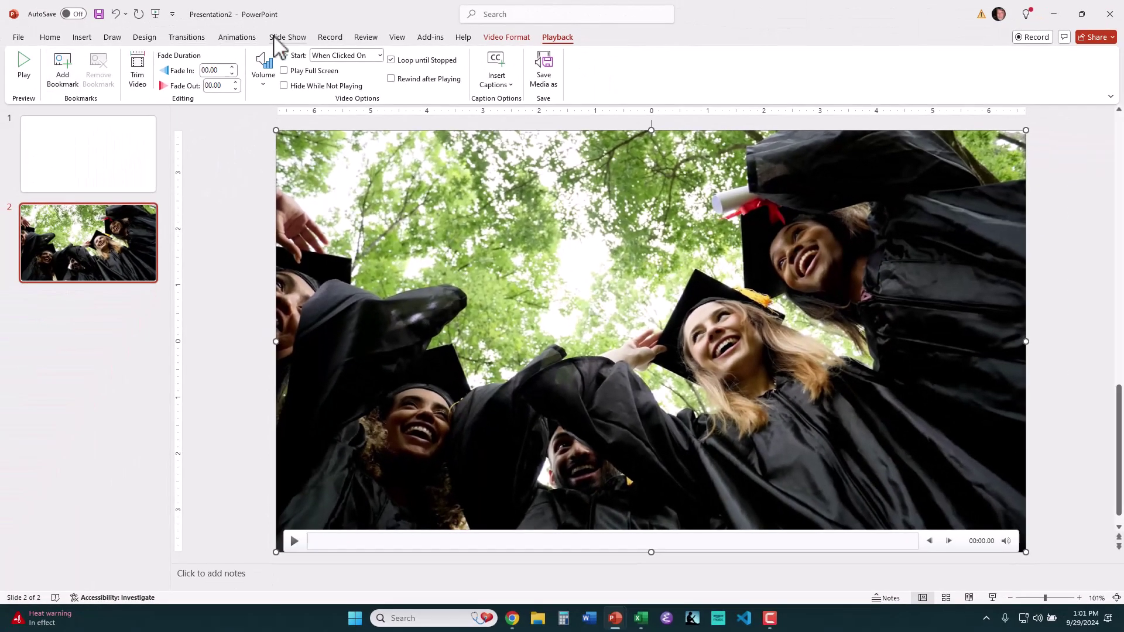
Run the slide show from the beginning to its end, exit, and recheck the video's Start choices
click(276, 37)
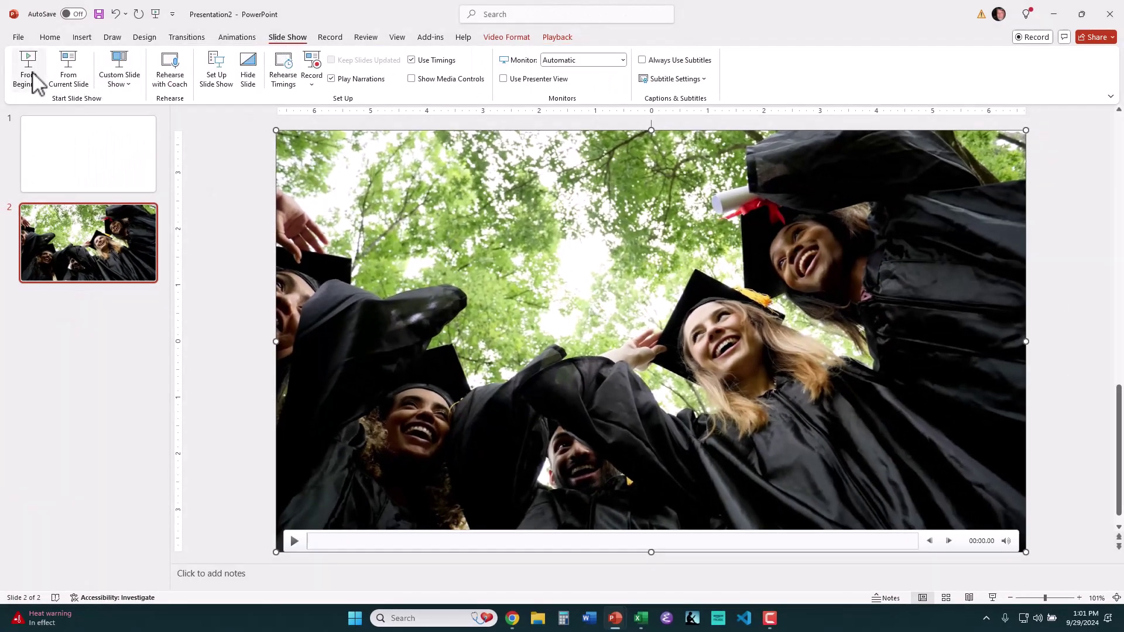
click(33, 73)
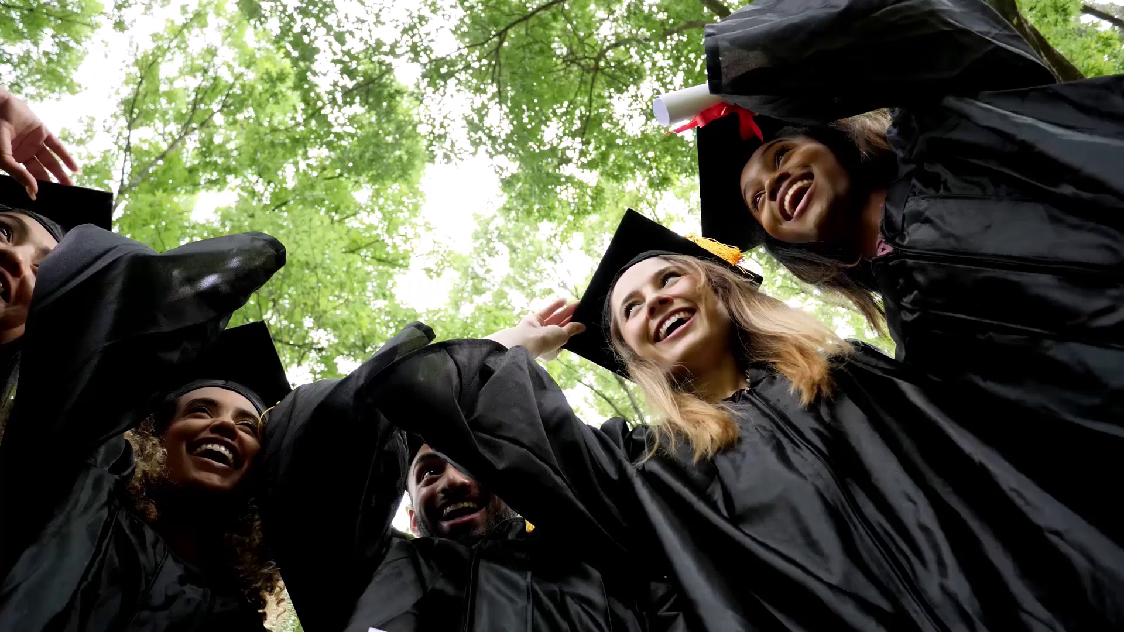
key(Right)
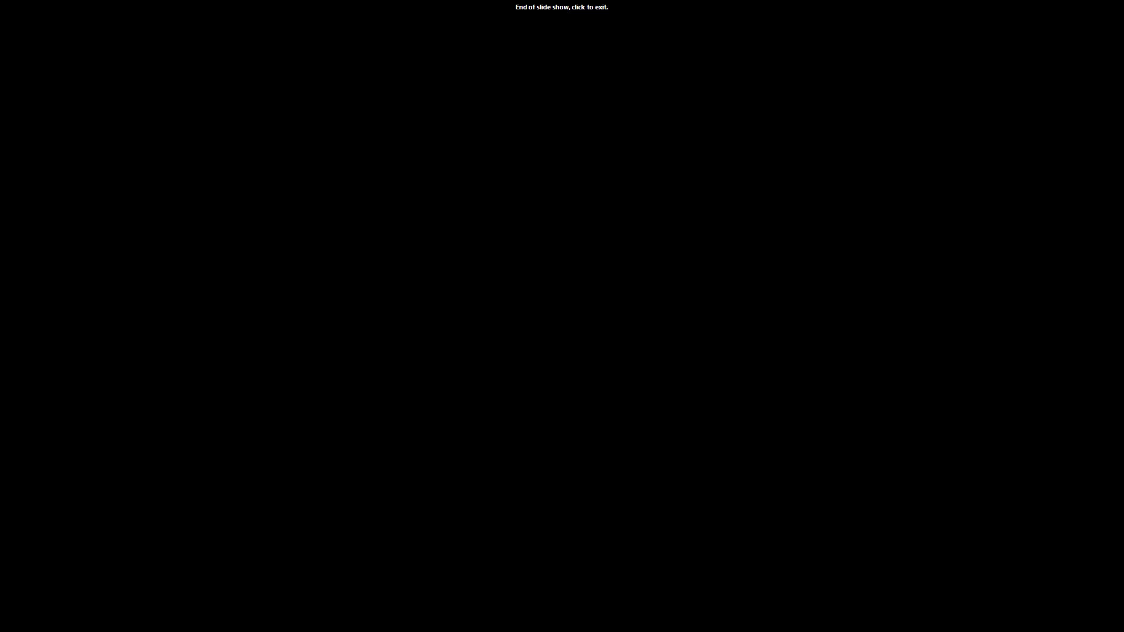
key(Escape)
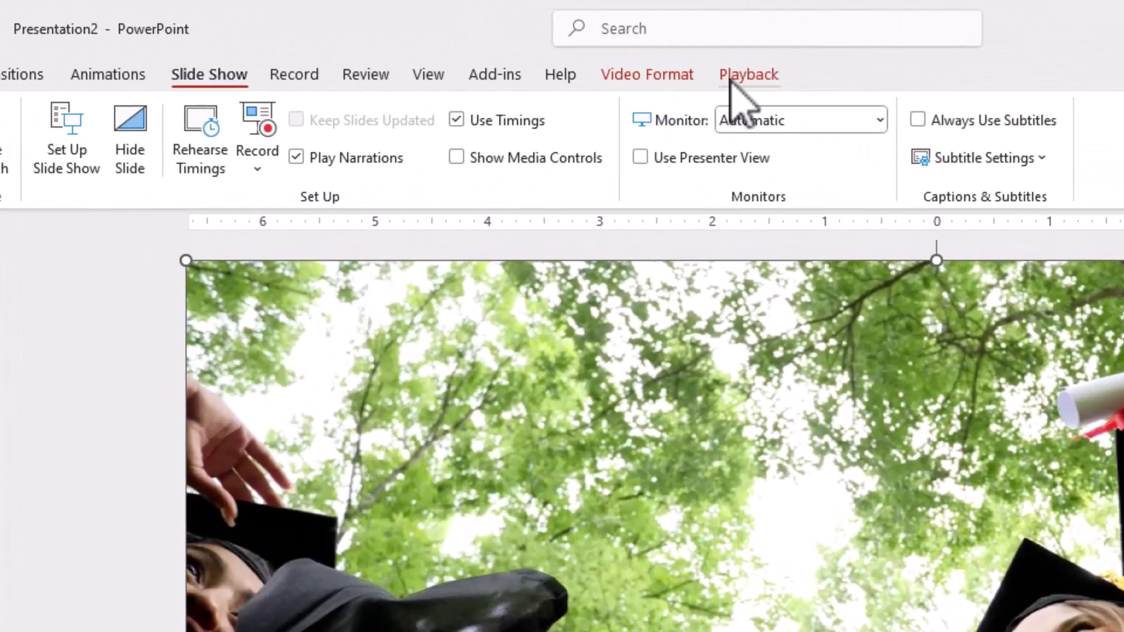
click(633, 53)
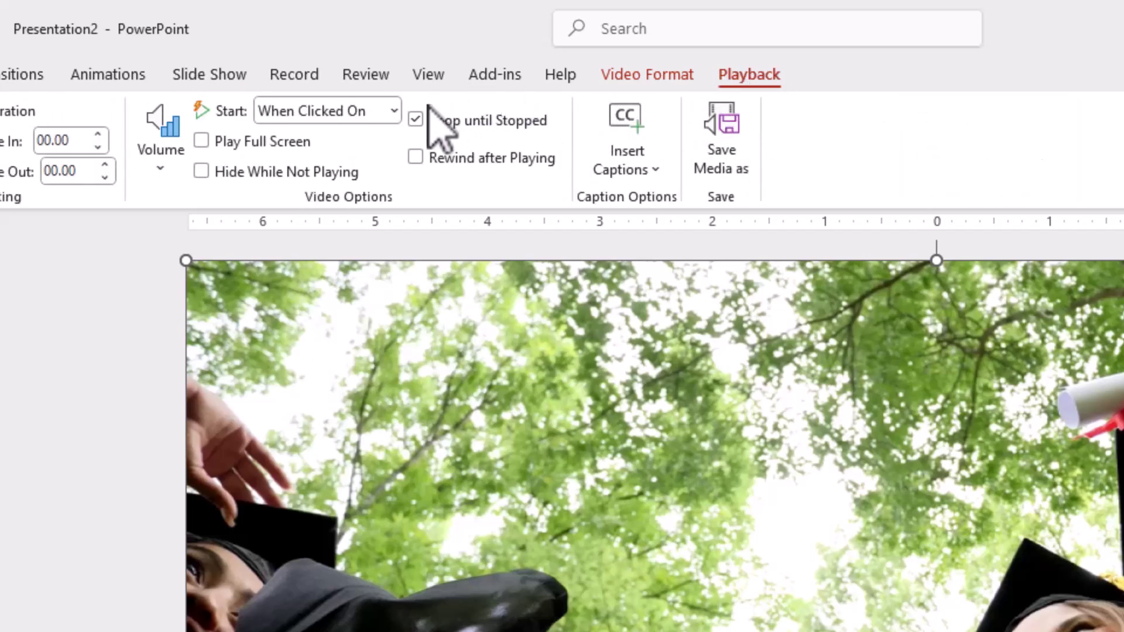
click(394, 110)
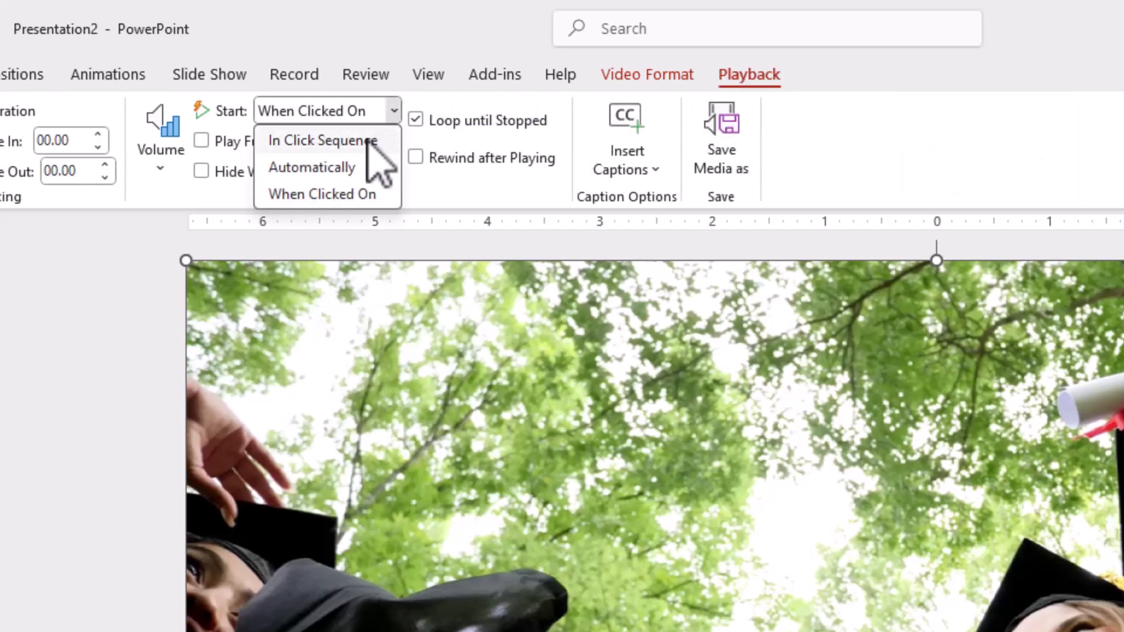